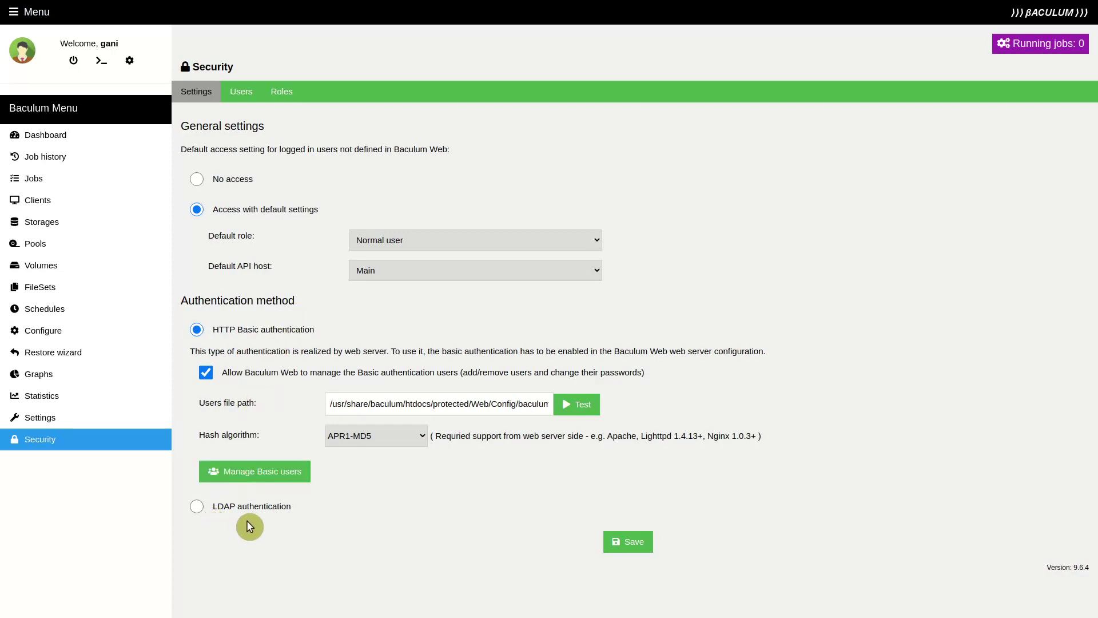
Choose LDAP authentication as the authentication method and set the LDAP server address to 10.0.0.1.
click(267, 507)
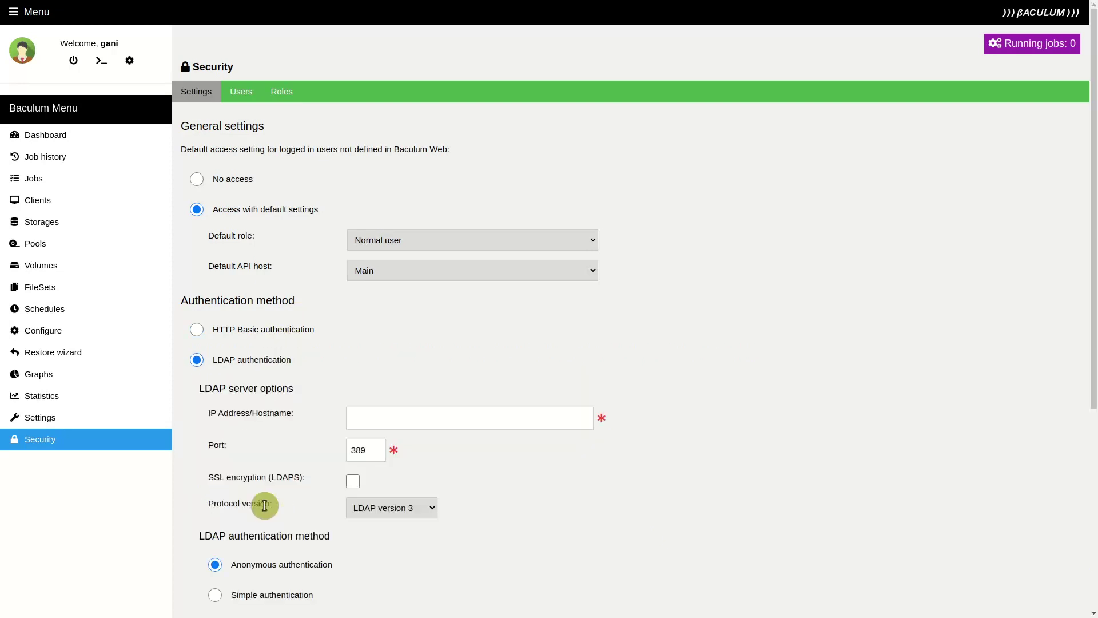
scroll(280, 473, down, 3)
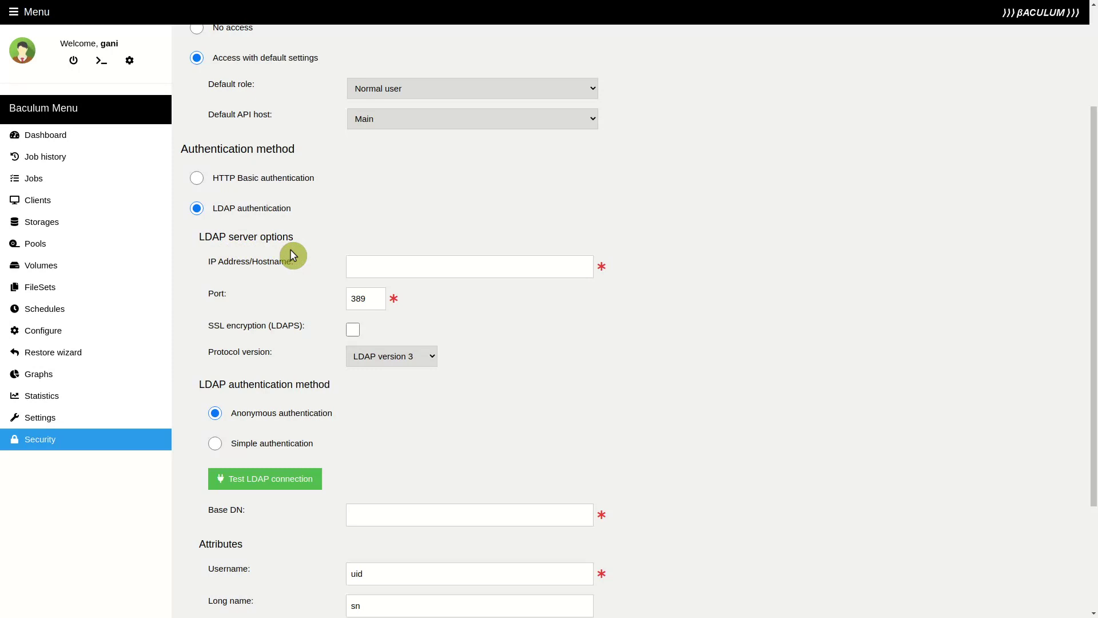
click(396, 269)
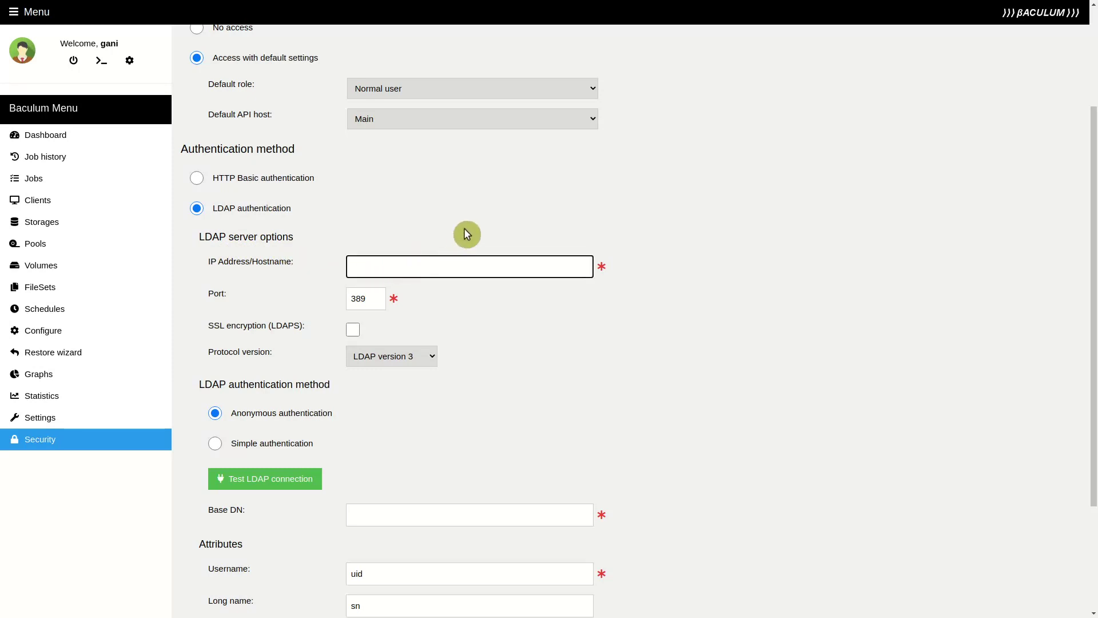
text(10.0.0.1)
Set up simple authentication with manager DN cn=Manager,dc=gani,dc=ok and the manager password, and test the LDAP connection.
click(322, 403)
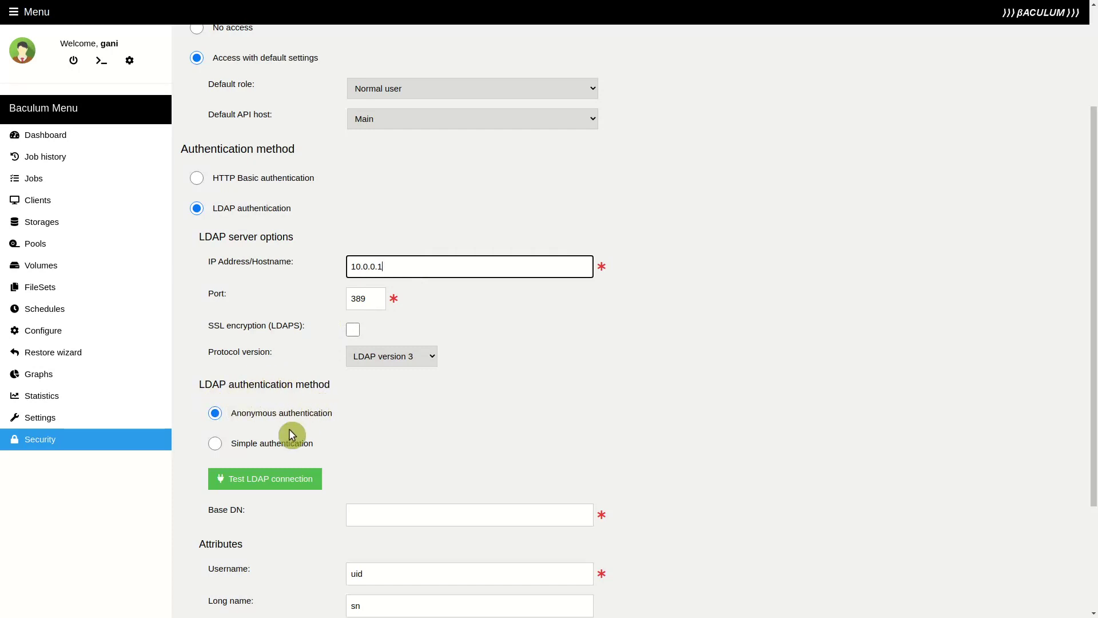
click(279, 445)
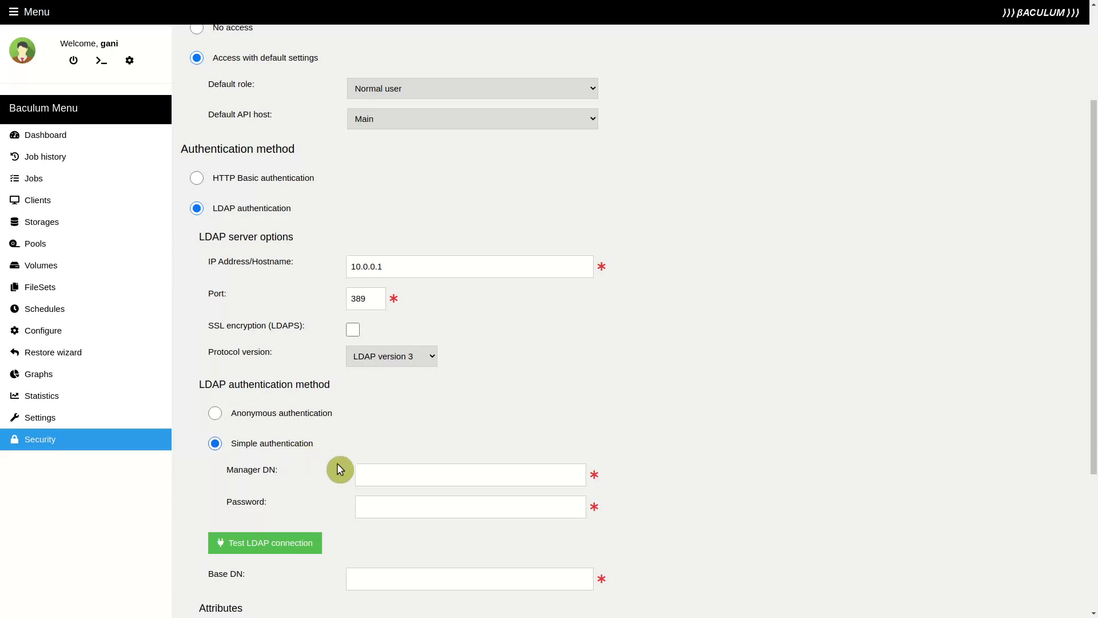
click(396, 475)
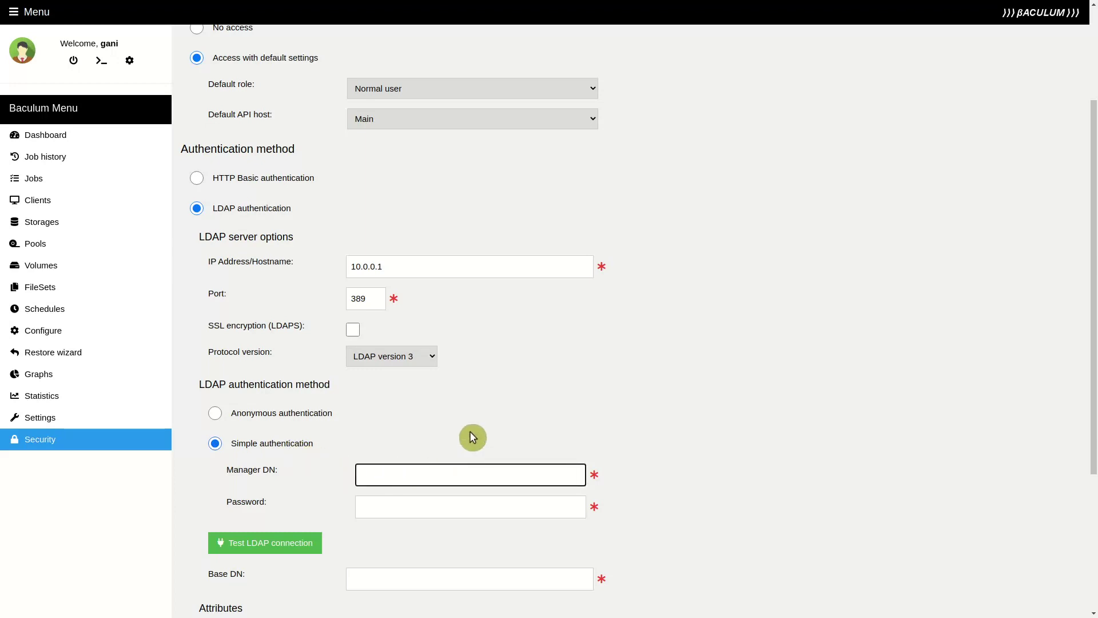
text(cn=Manager,dc=gani,dc)
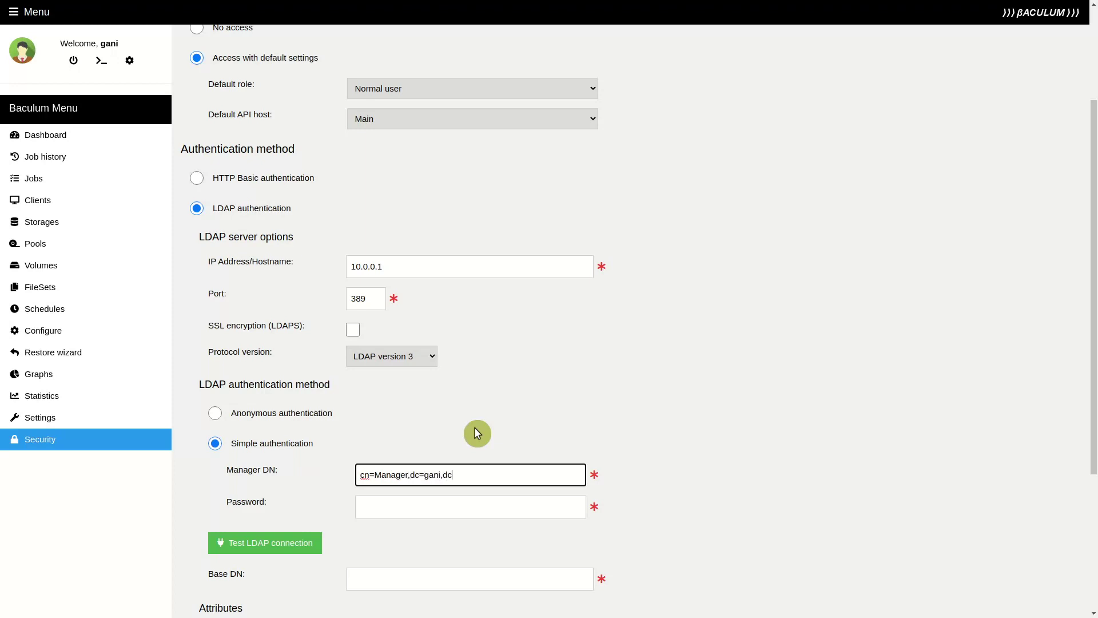
text(=ok)
click(435, 495)
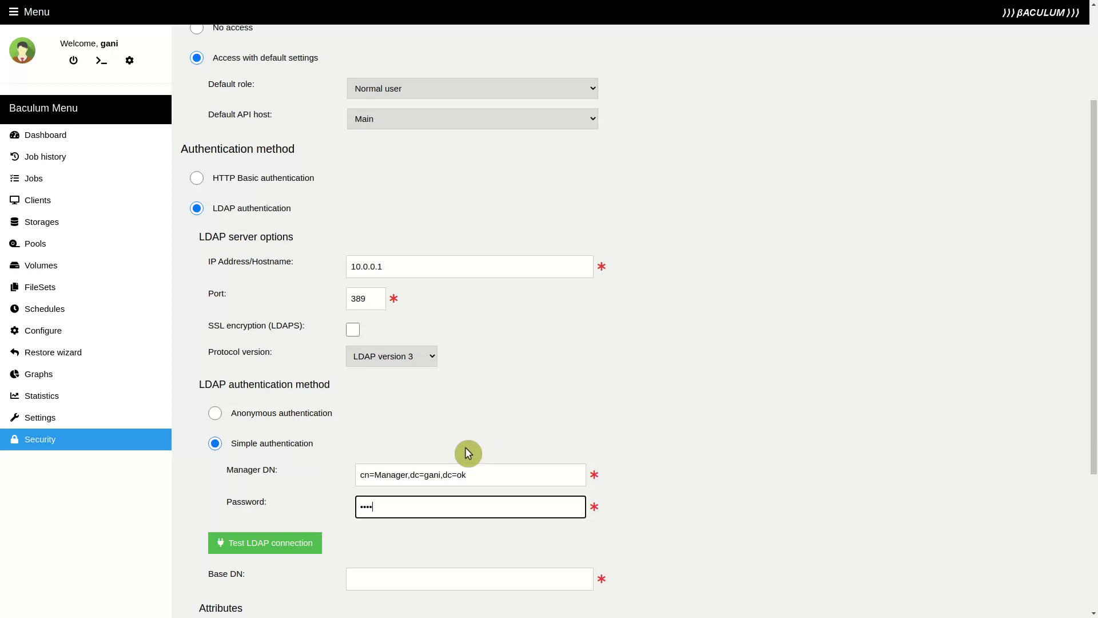
click(307, 544)
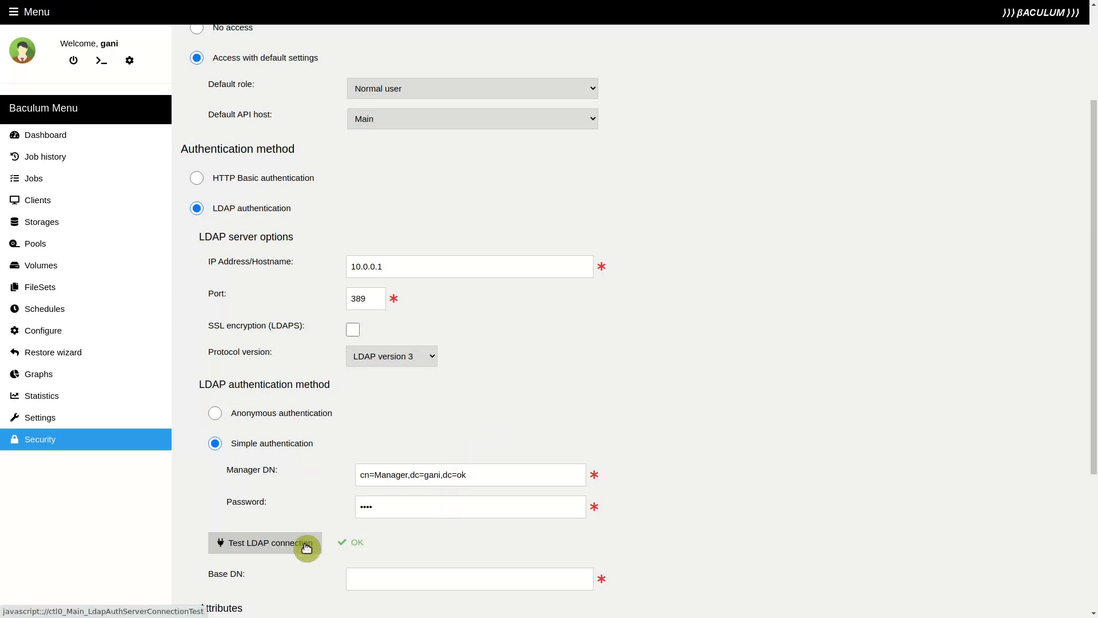
Set the base DN to dc=gani,dc=ok and the Description attribute to cn, and open the LDAP user list for management.
scroll(307, 548, down, 4)
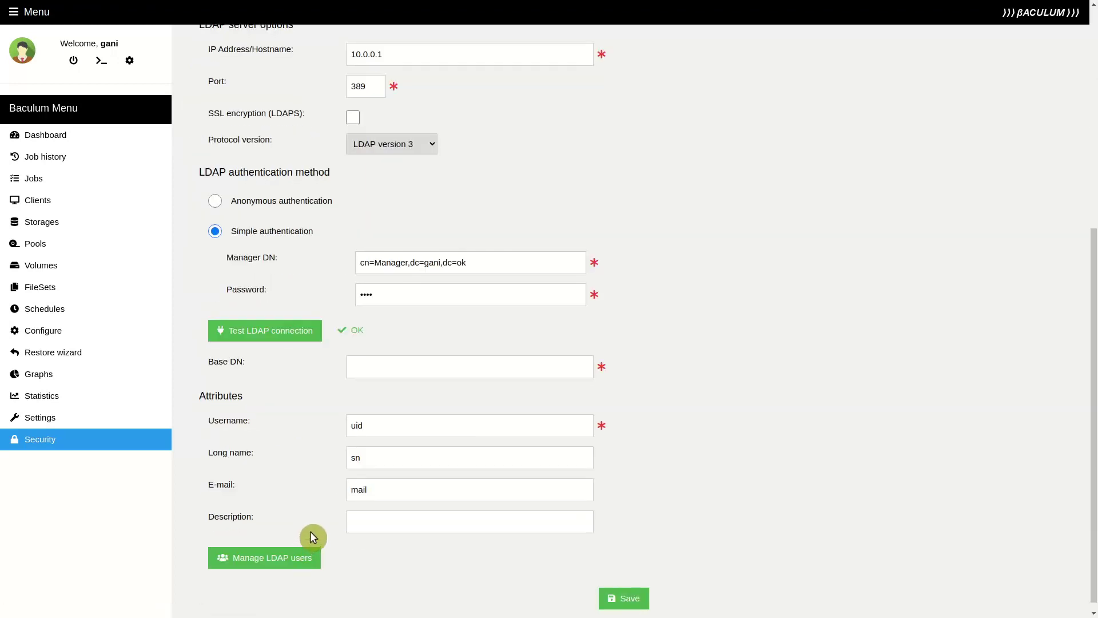
click(386, 367)
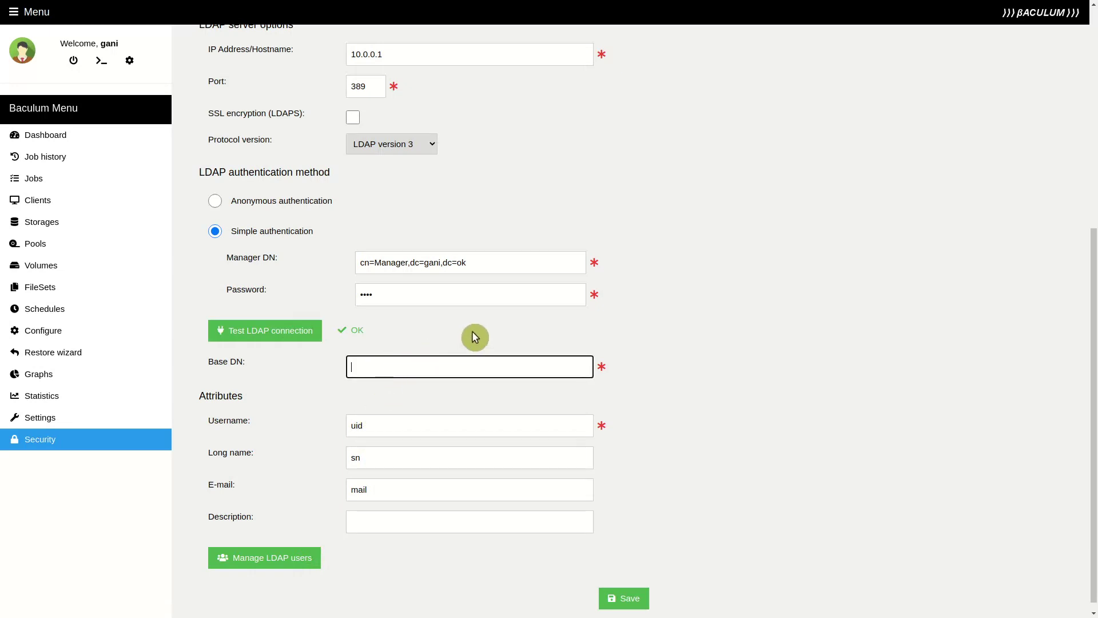
text(dc=gani,dc=ok)
click(366, 514)
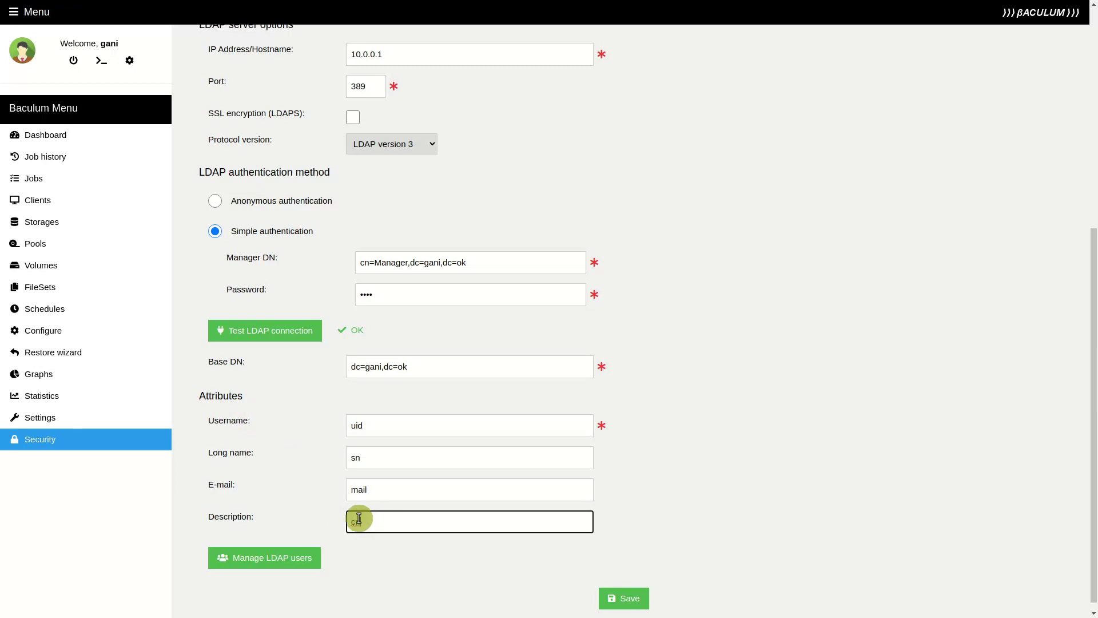
click(270, 569)
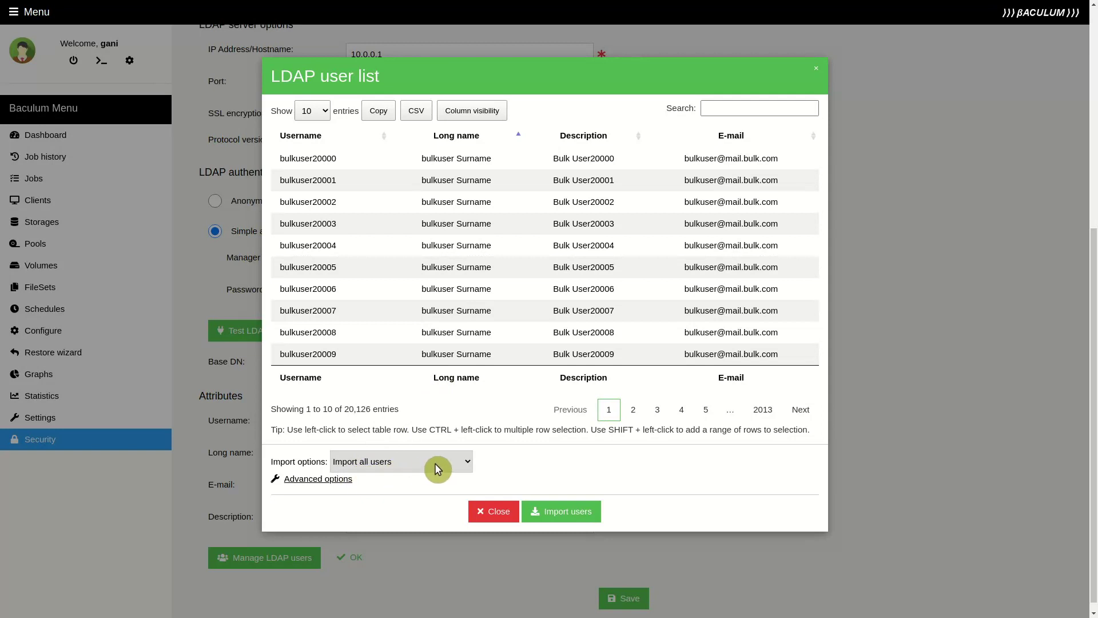
Try the import option for selected users, marking bulkuser20006, 20004, 20002 and 20000 together, followed by bulkuser20008 alone.
click(469, 460)
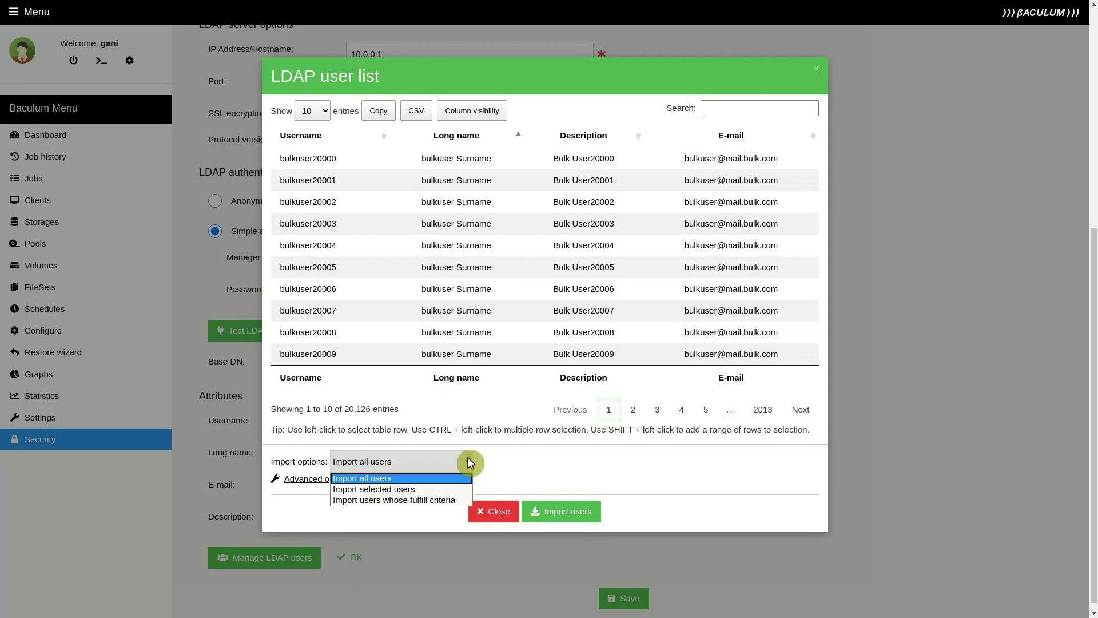
click(445, 490)
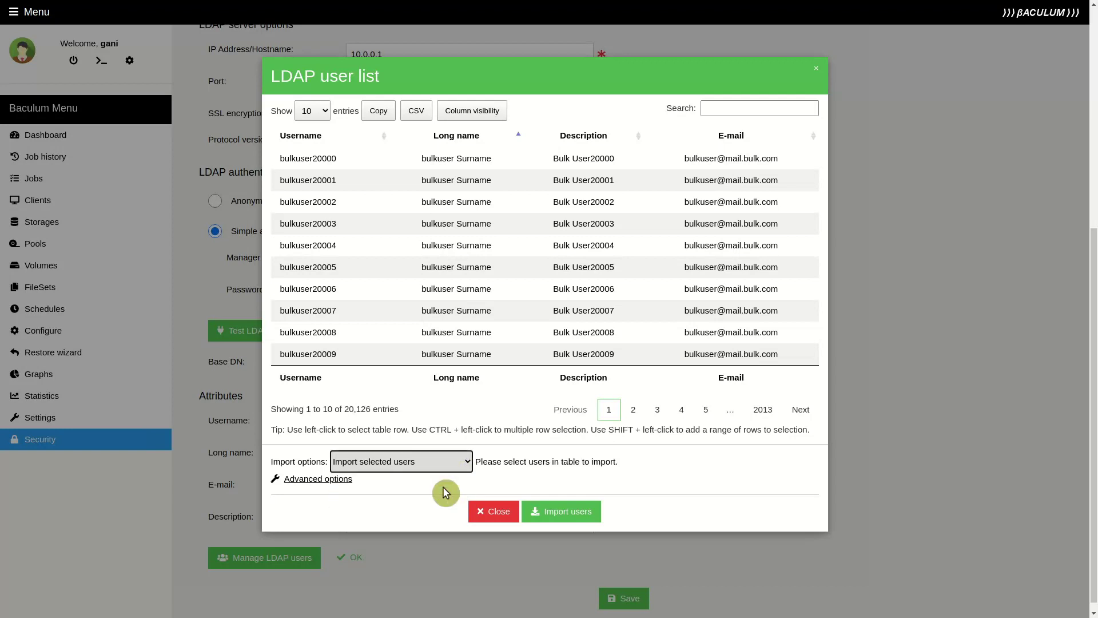
click(519, 332)
click(535, 290)
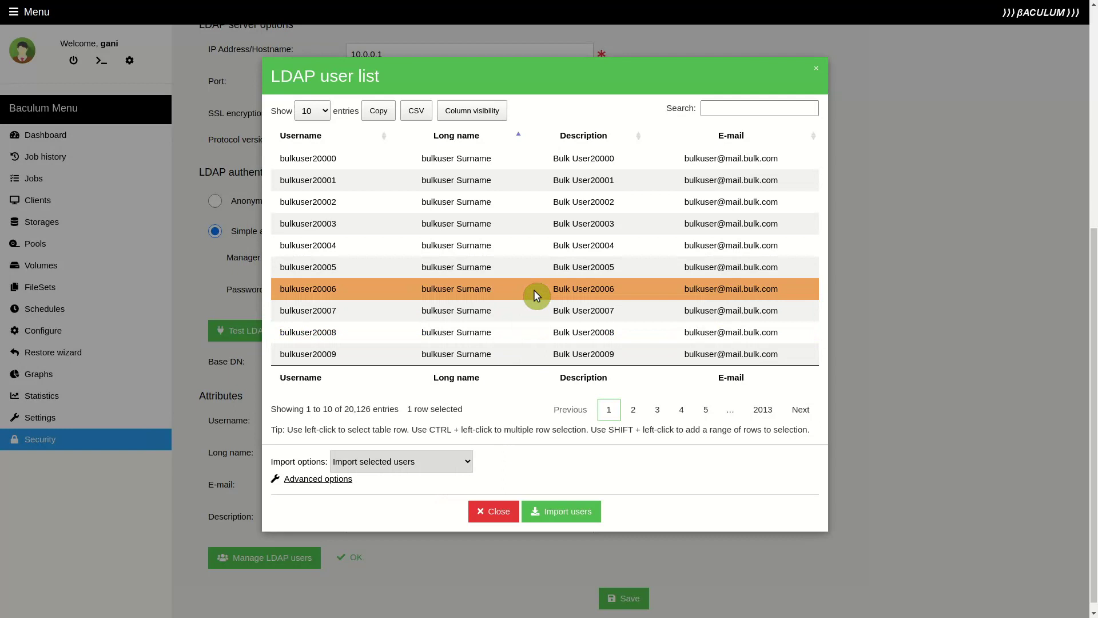
ctrl+click(540, 245)
ctrl+click(551, 200)
ctrl+click(564, 170)
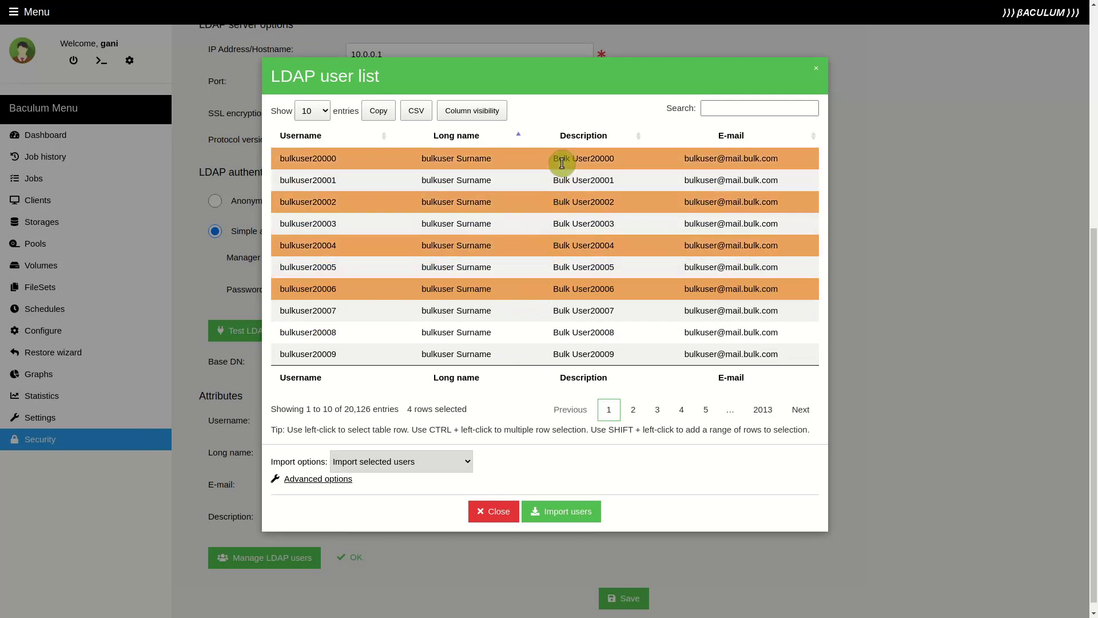
click(529, 340)
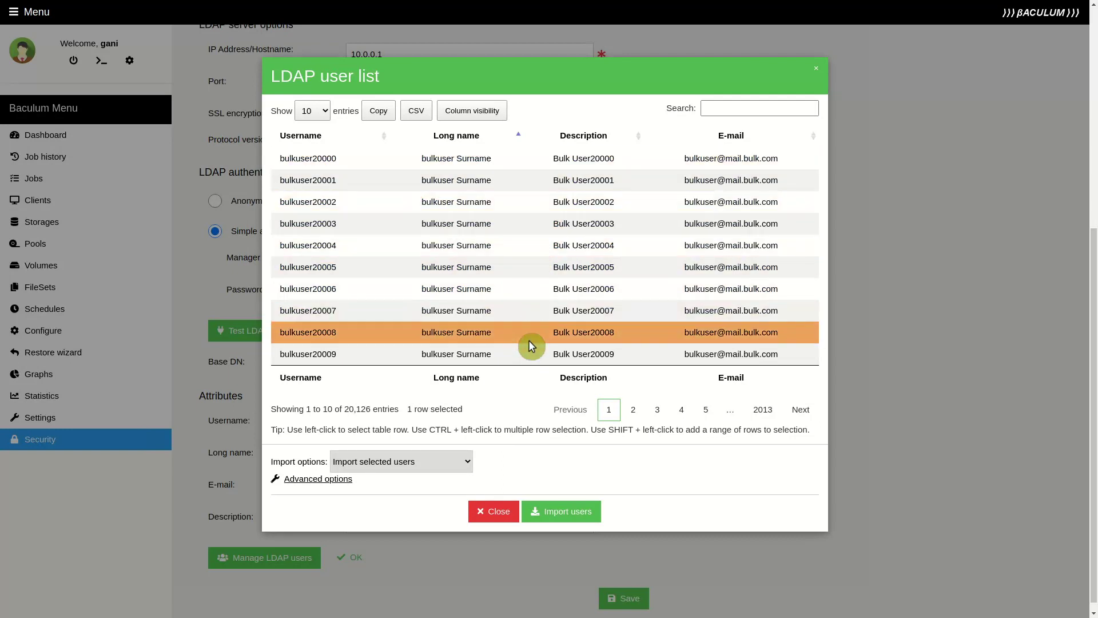
Switch the import option to users who fulfill criteria and reload the list for usernames containing 222.
click(468, 462)
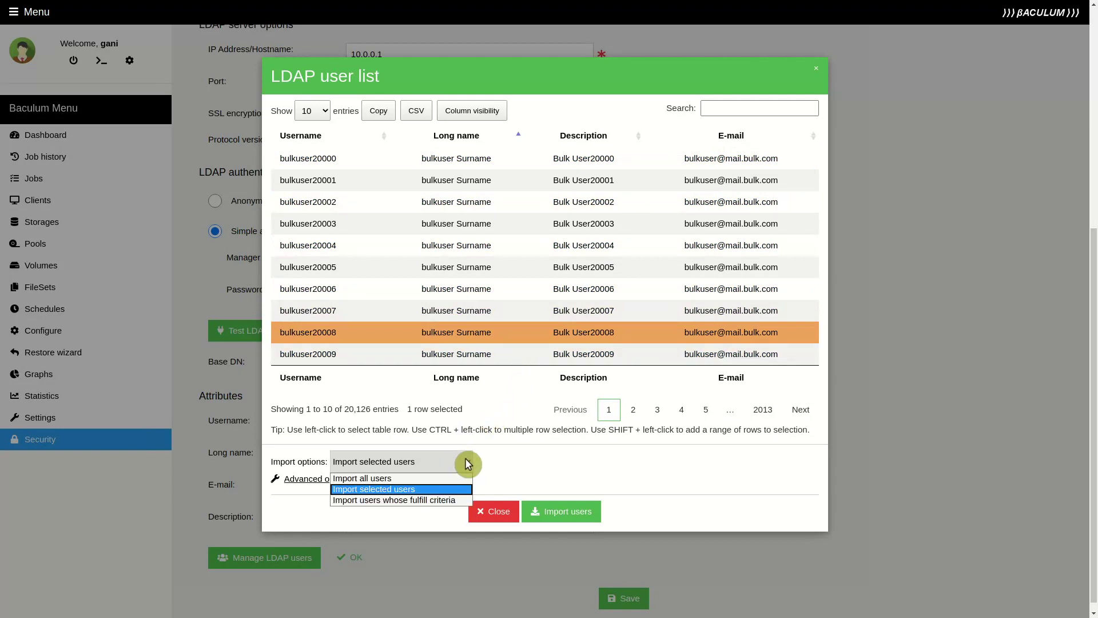
click(445, 498)
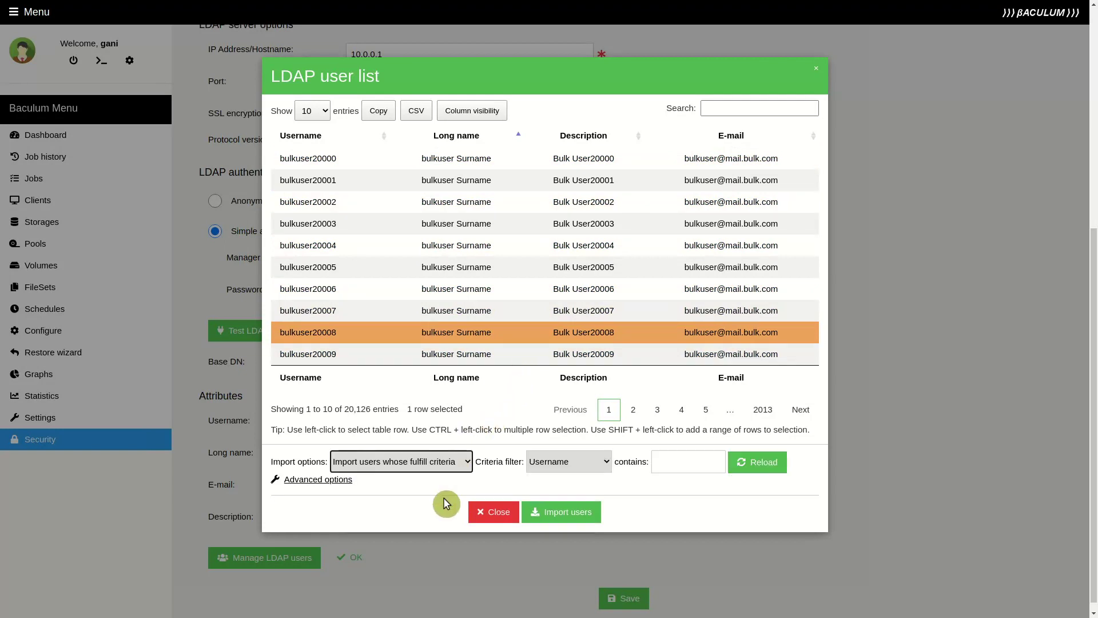
click(609, 466)
click(609, 461)
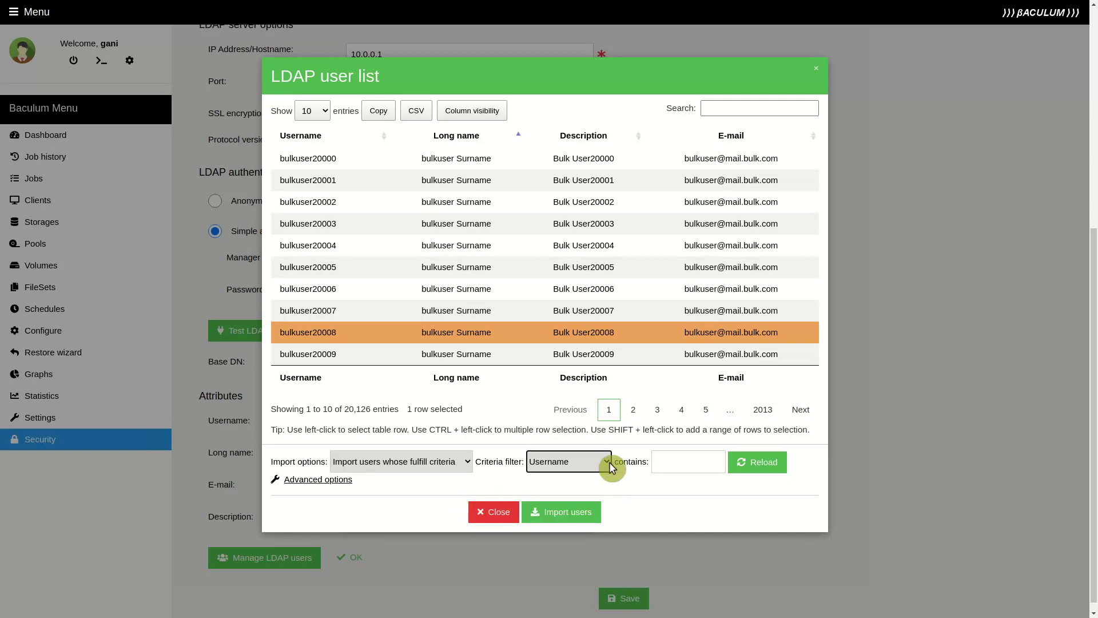
click(668, 463)
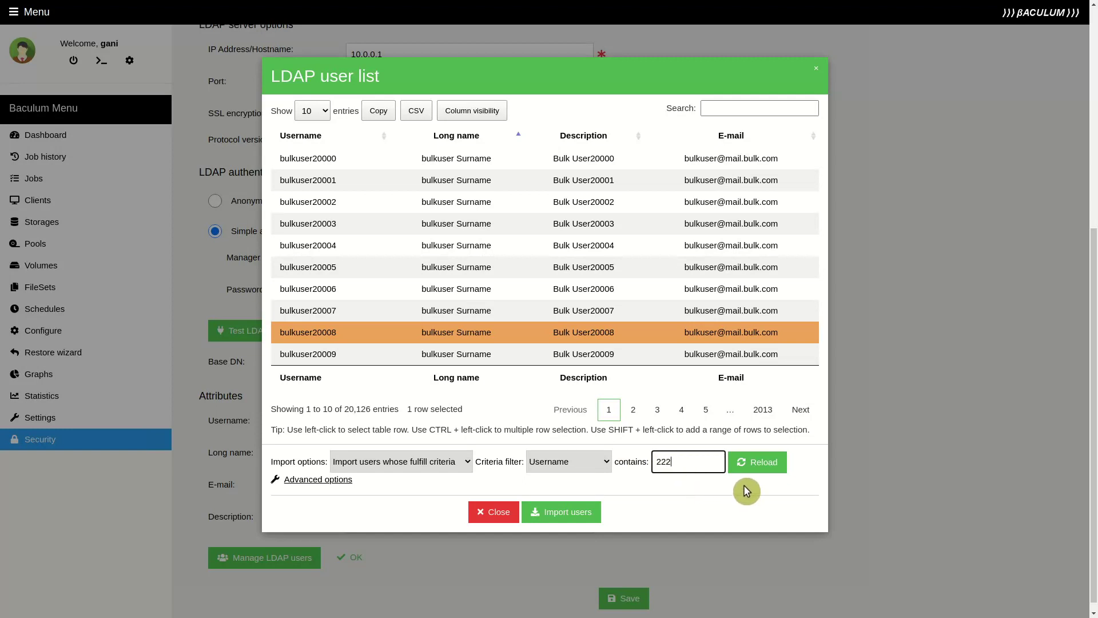
click(750, 464)
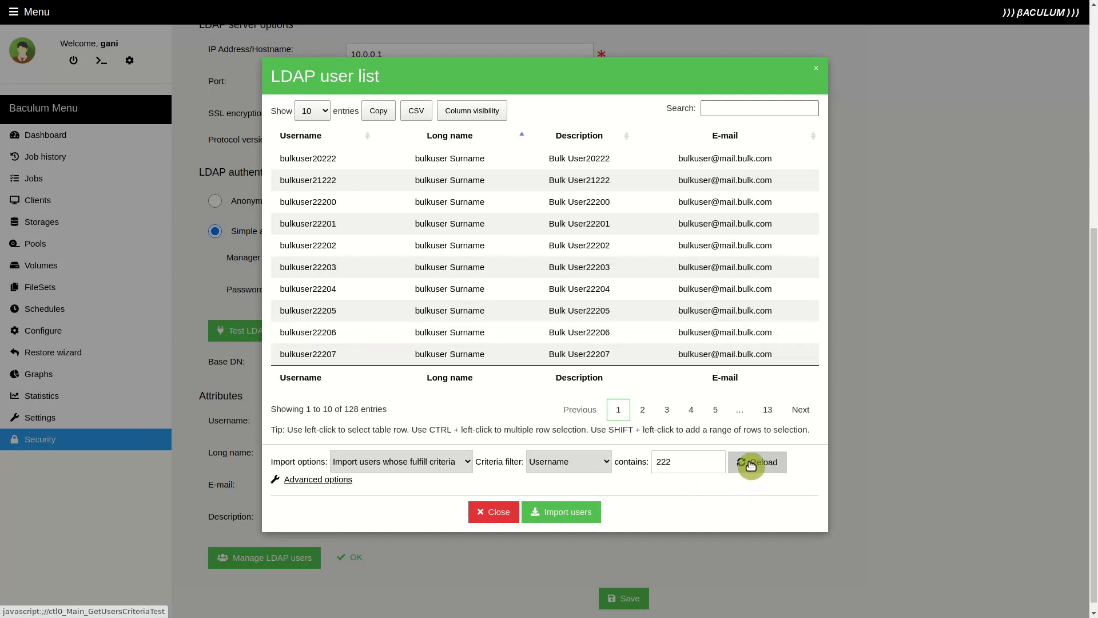
Change the username criterion to 2244 and reload the LDAP user list.
click(703, 455)
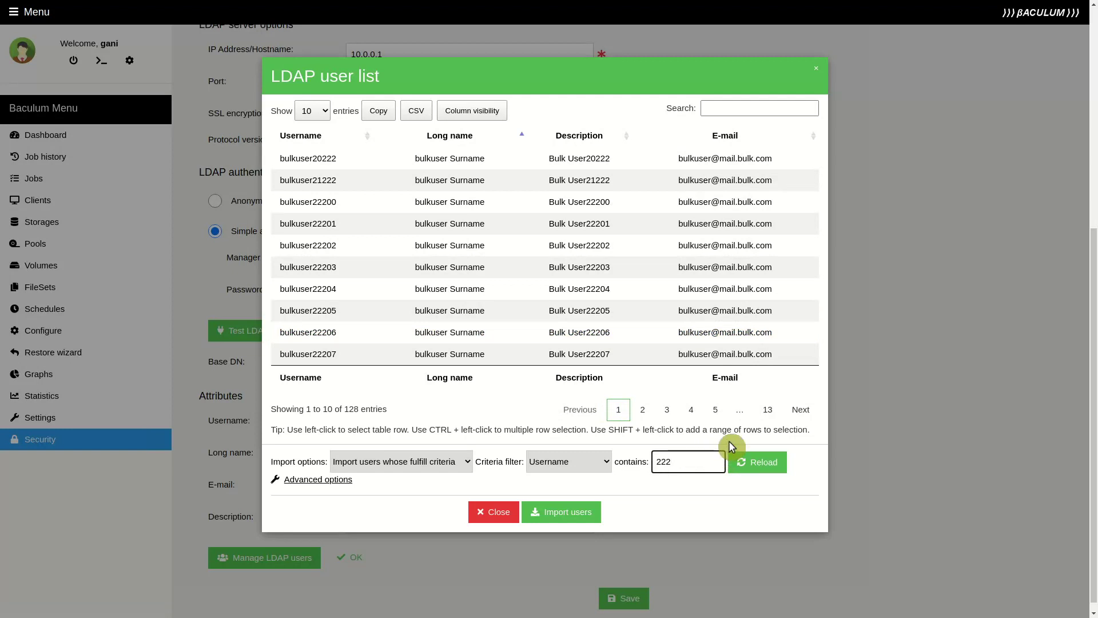
key(BackSpace)
text(44)
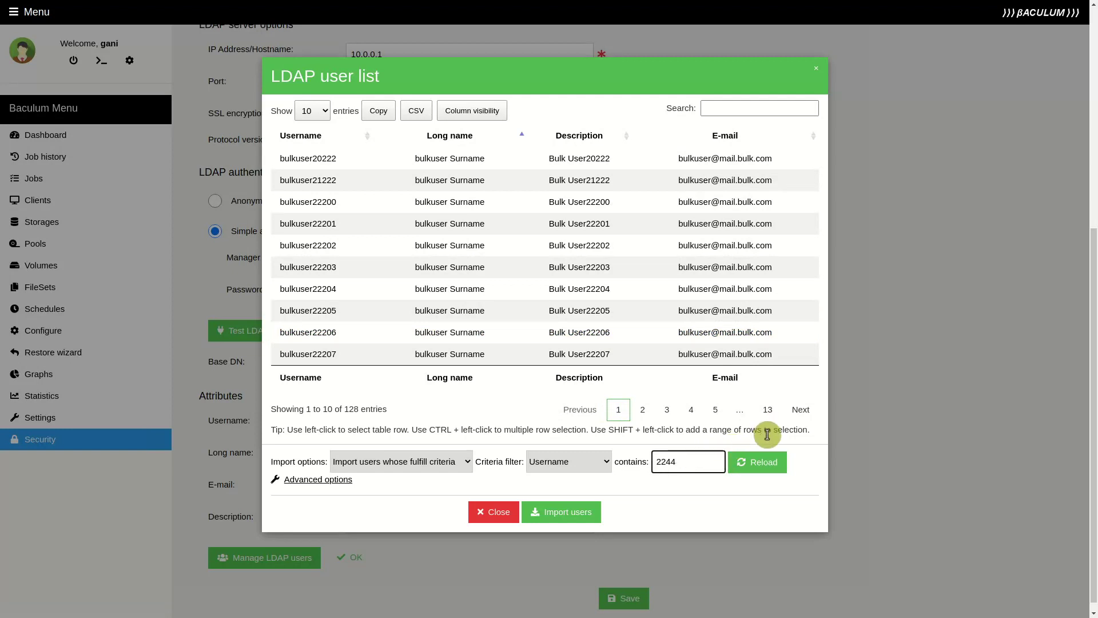
click(765, 462)
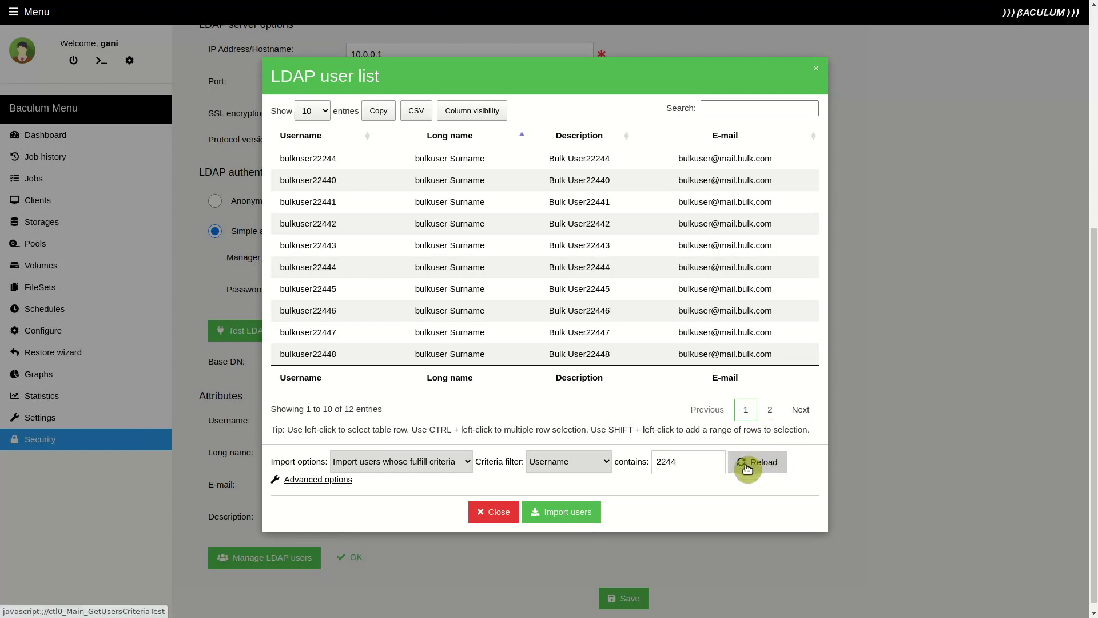
Clear the username criterion, reload the full list and set the import option back to all users.
click(702, 458)
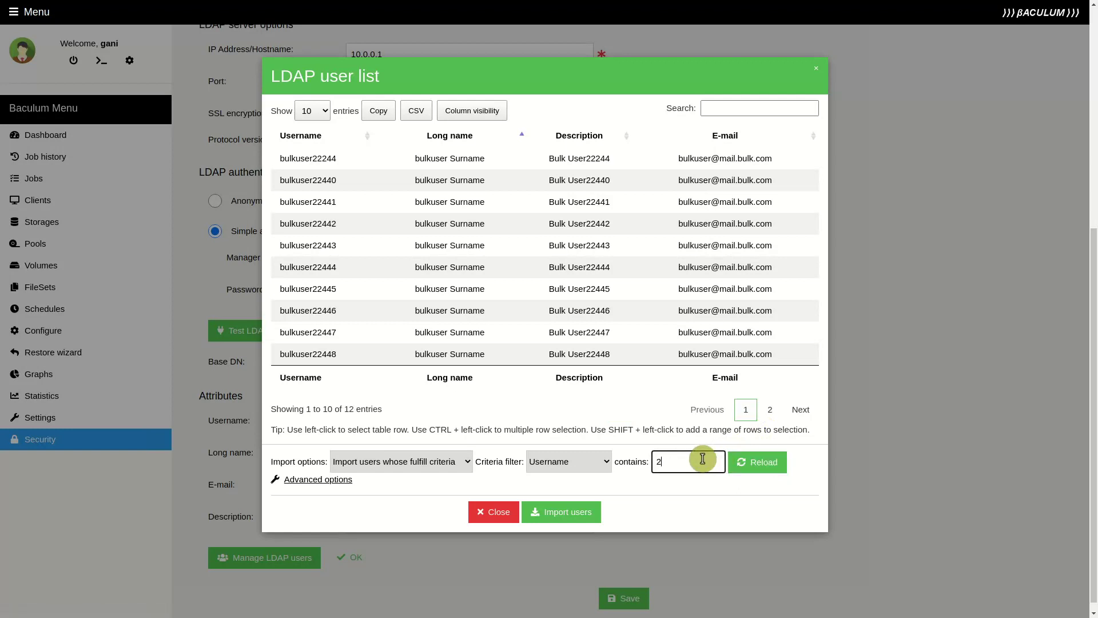
key(BackSpace)
click(760, 463)
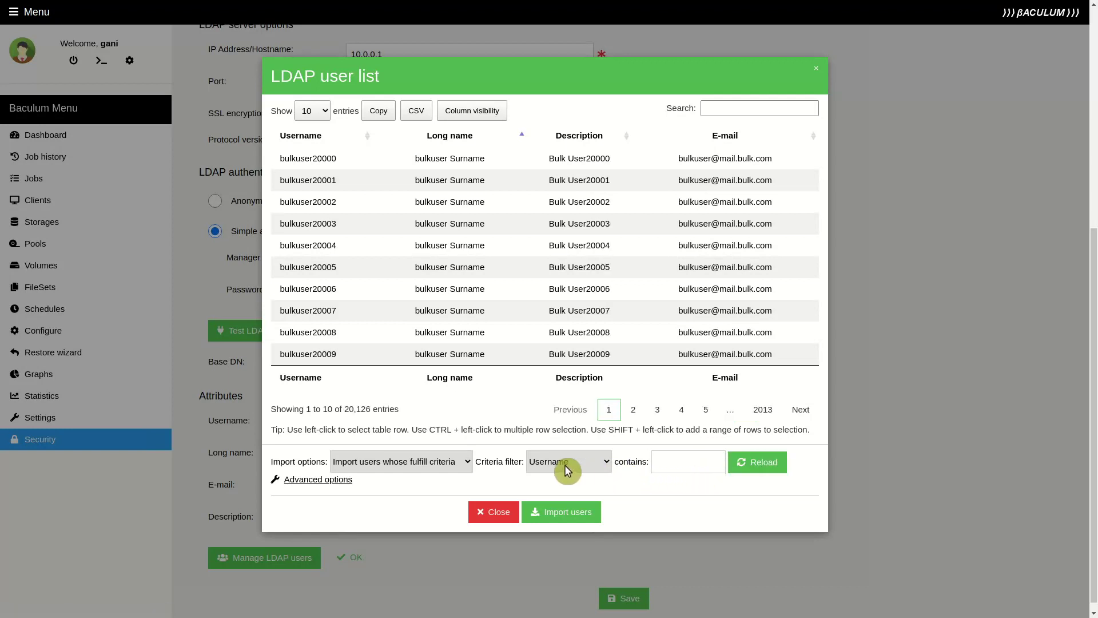
click(466, 461)
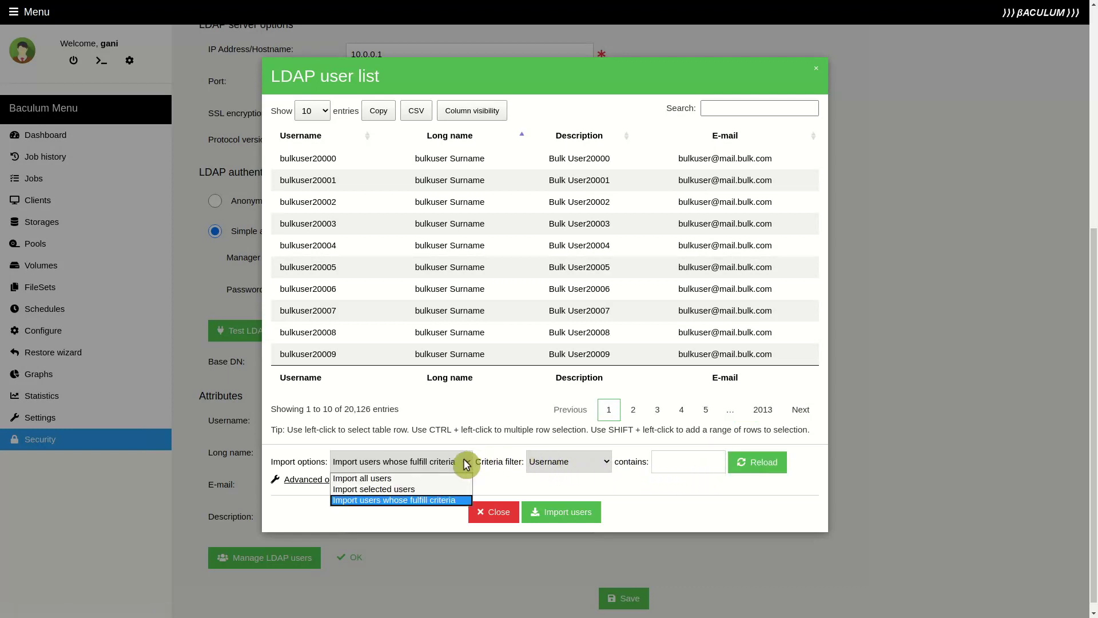
click(447, 478)
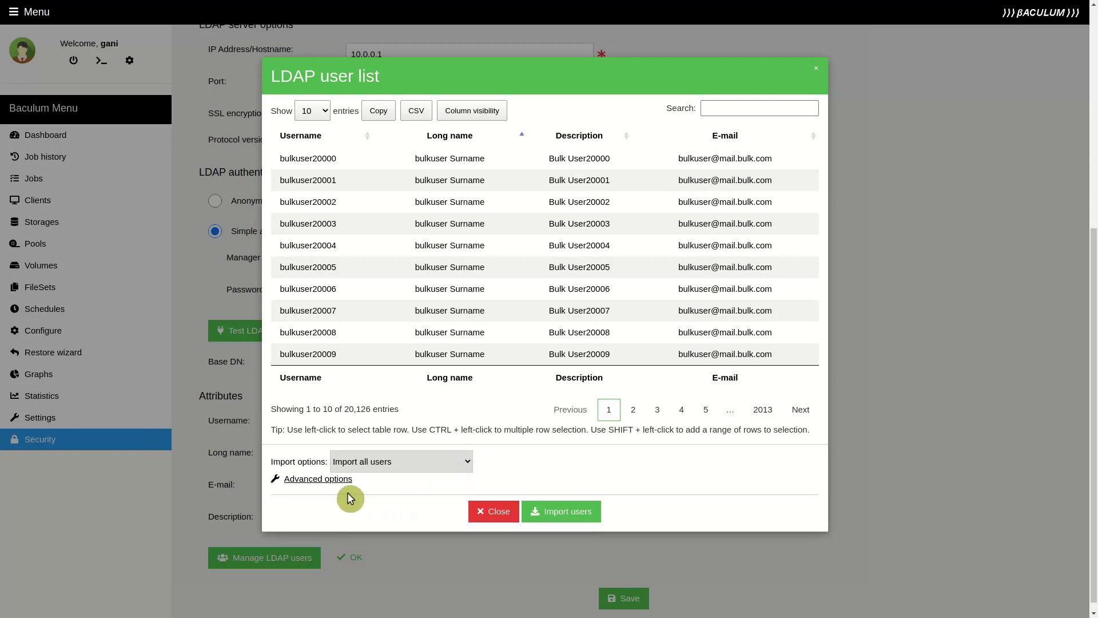
Examine the advanced import options, including overwrite behaviour, default role, API host and IP address restrictions, and collapse them again.
click(319, 481)
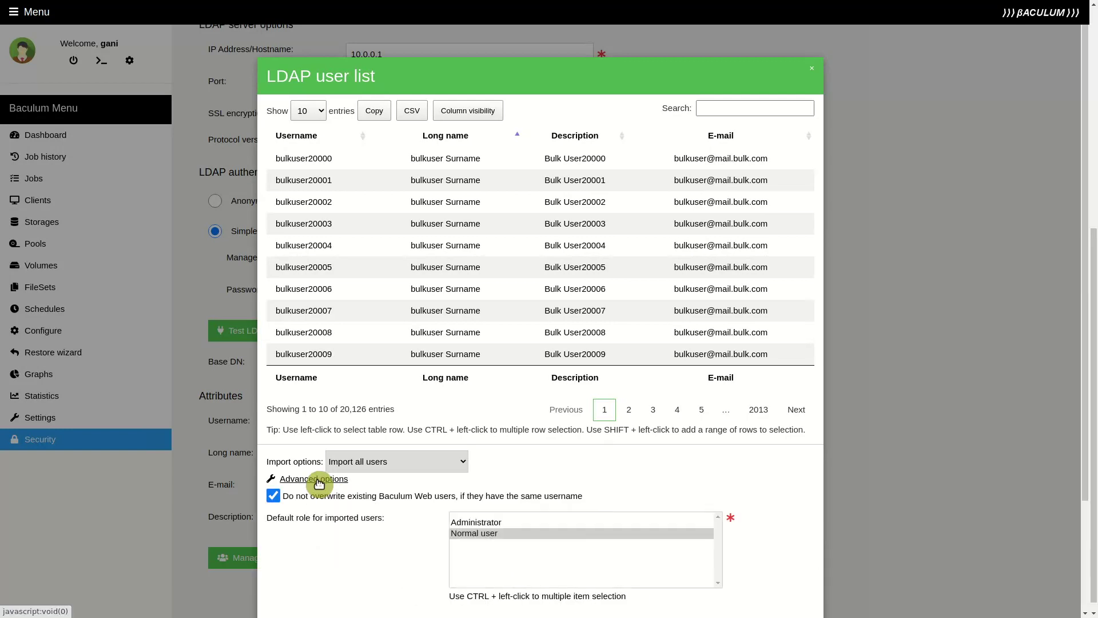
scroll(319, 485, down, 3)
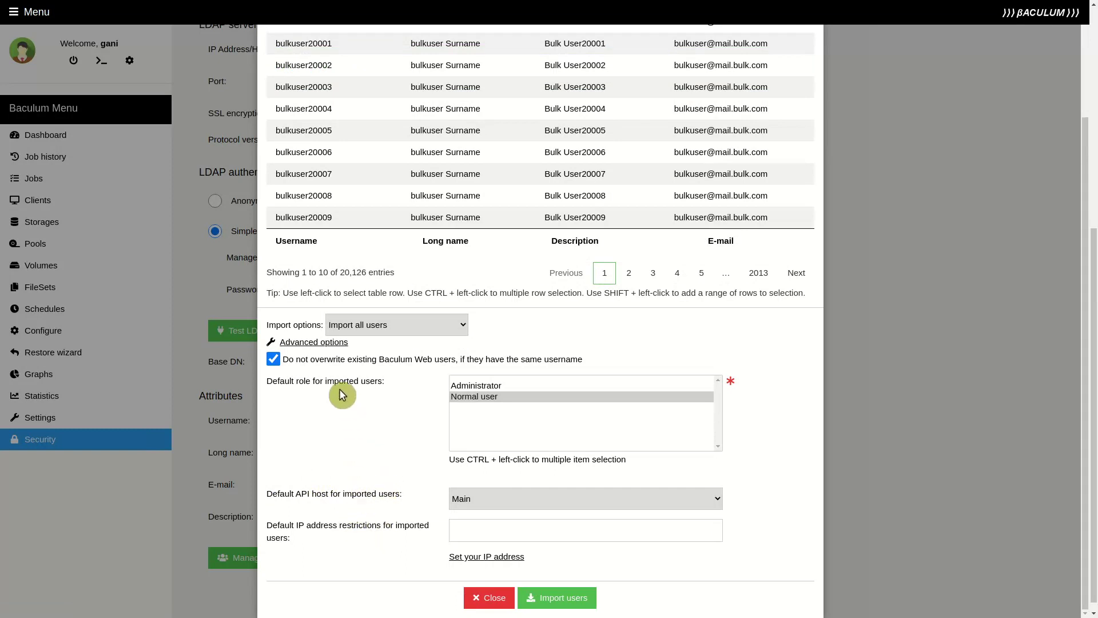
click(329, 343)
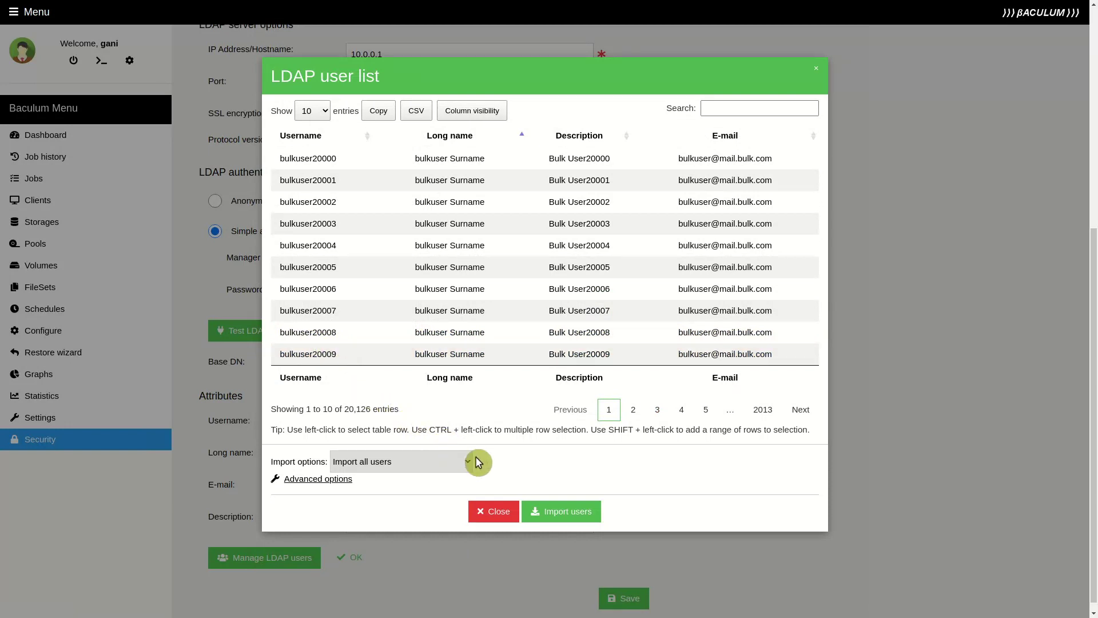
Import all users from the LDAP user list and save the security settings.
click(560, 511)
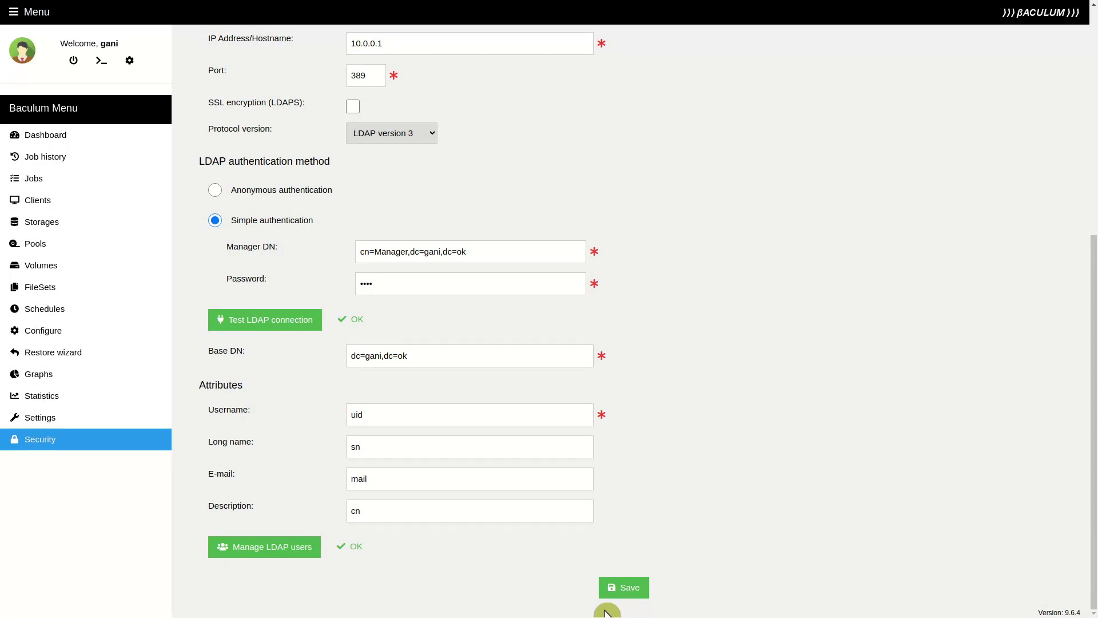
click(633, 594)
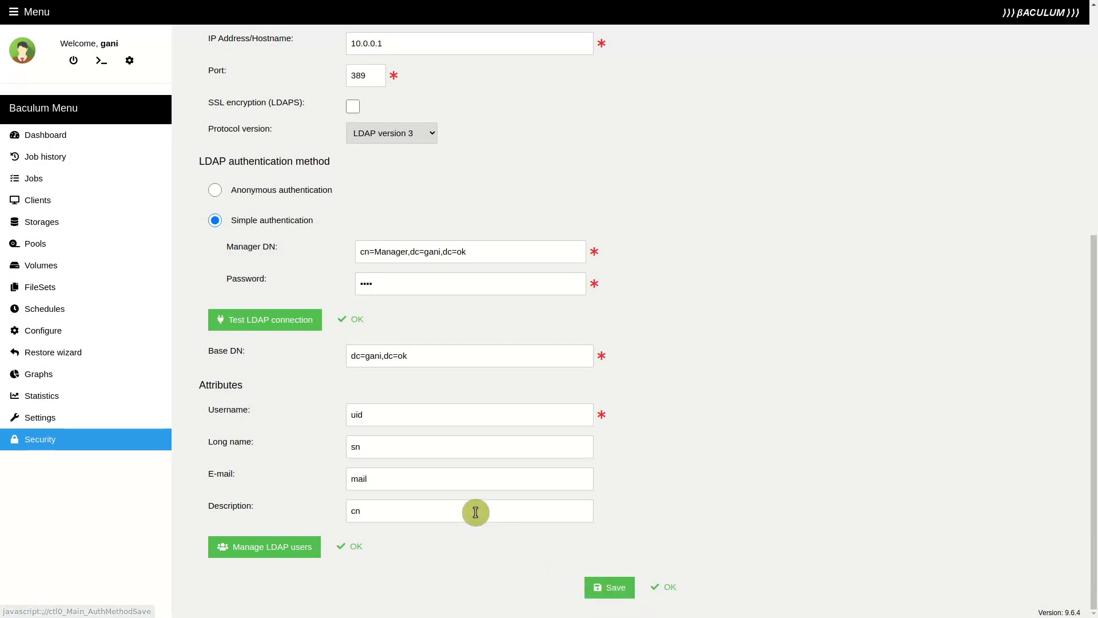
In the imported users list, change the role of bulkuser20007 to Administrator and save the user.
scroll(426, 488, up, 1)
scroll(427, 487, up, 5)
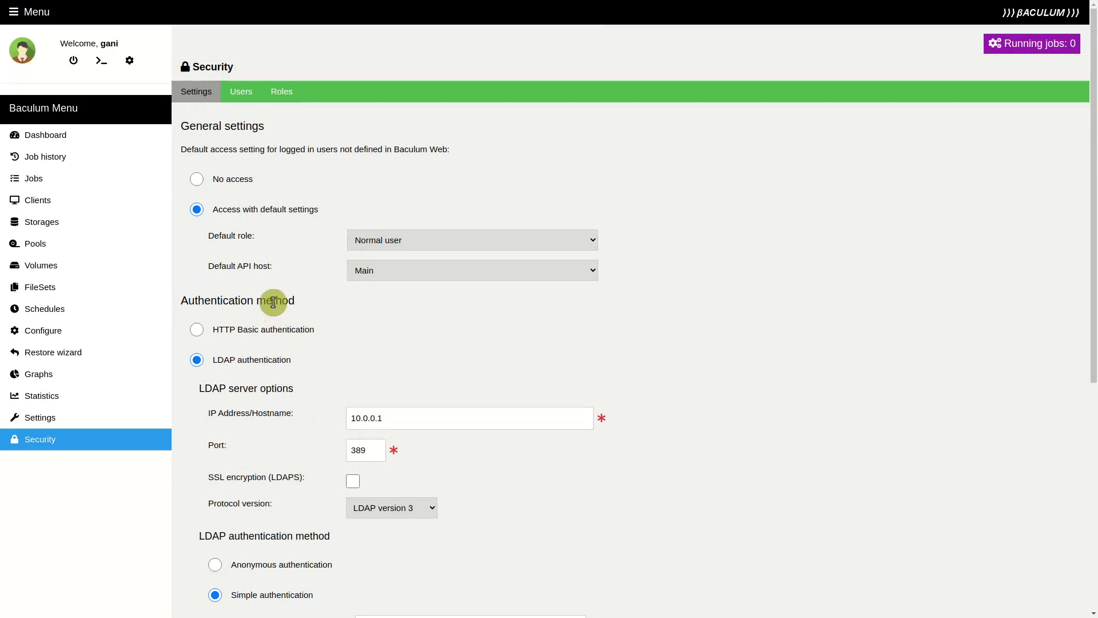
click(243, 90)
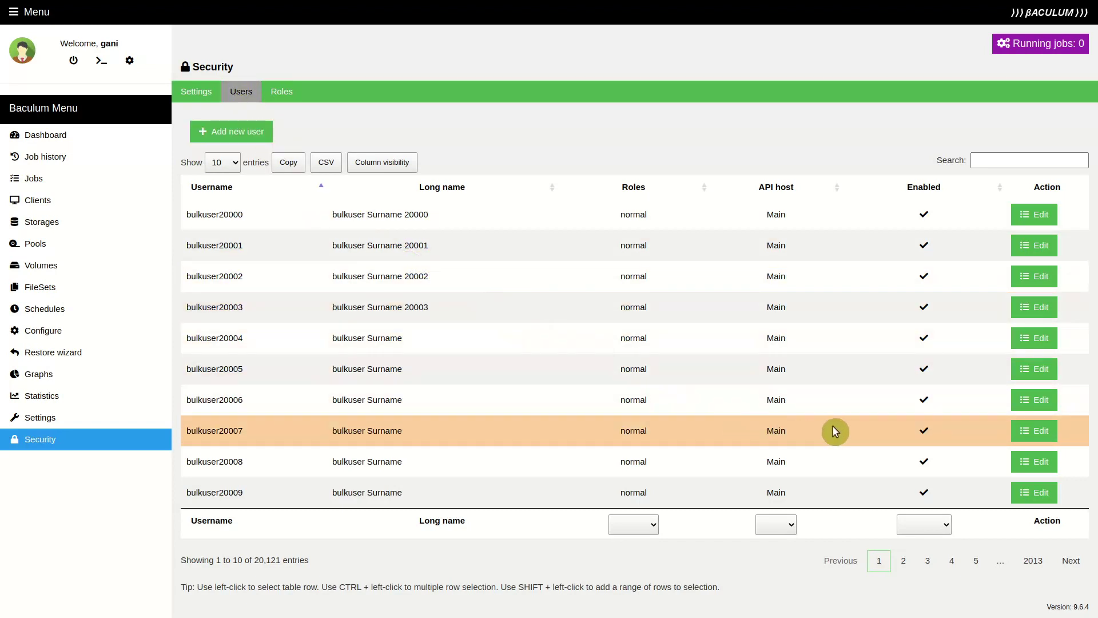
click(1029, 430)
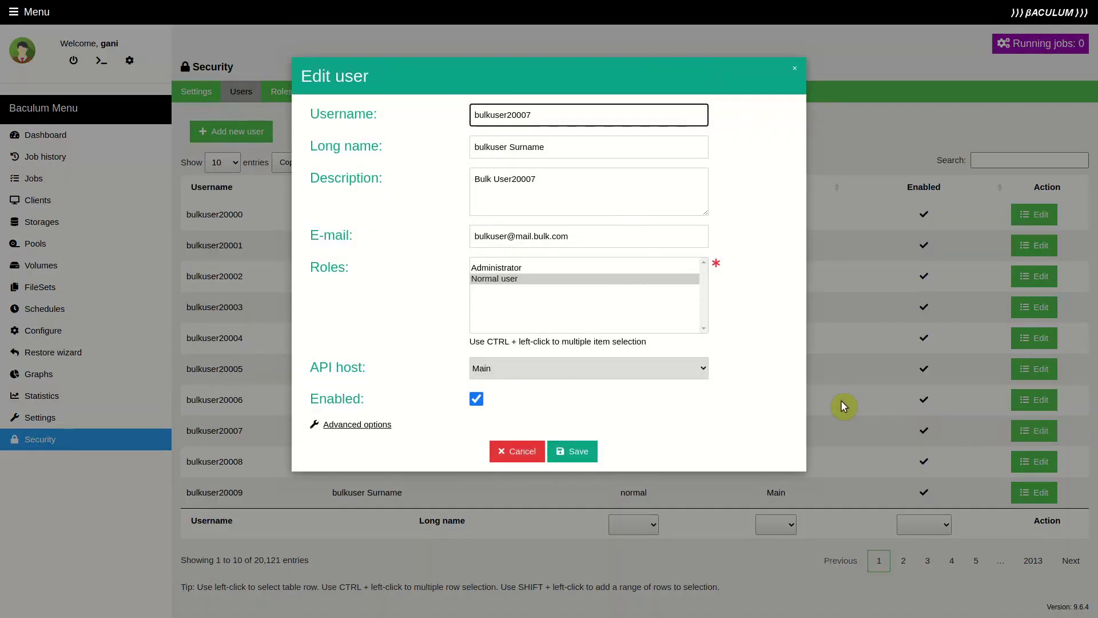
click(544, 267)
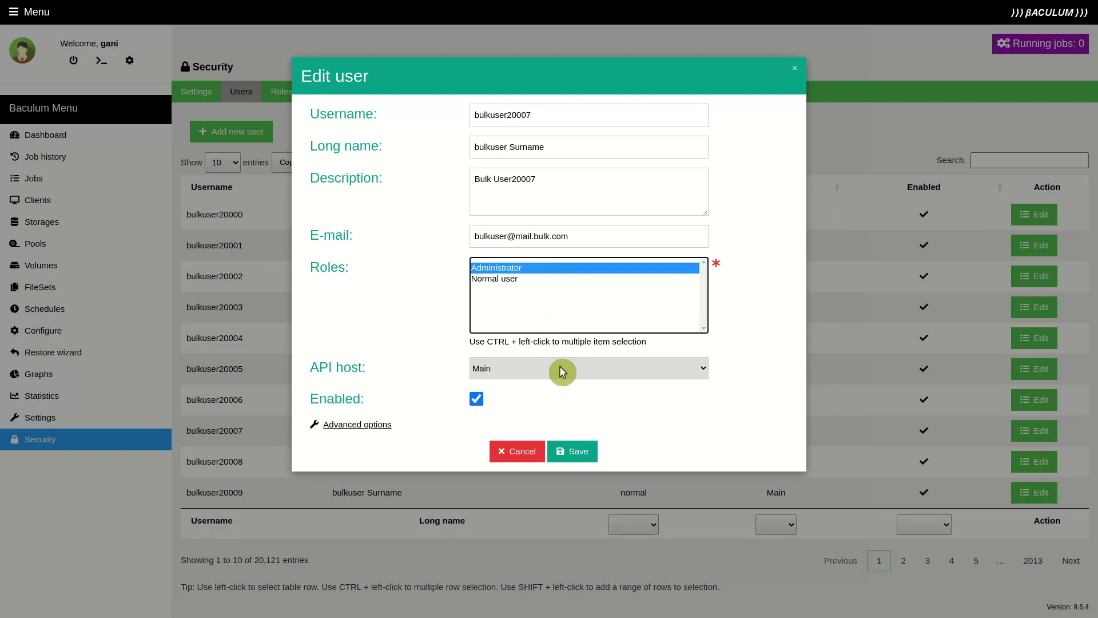
click(572, 448)
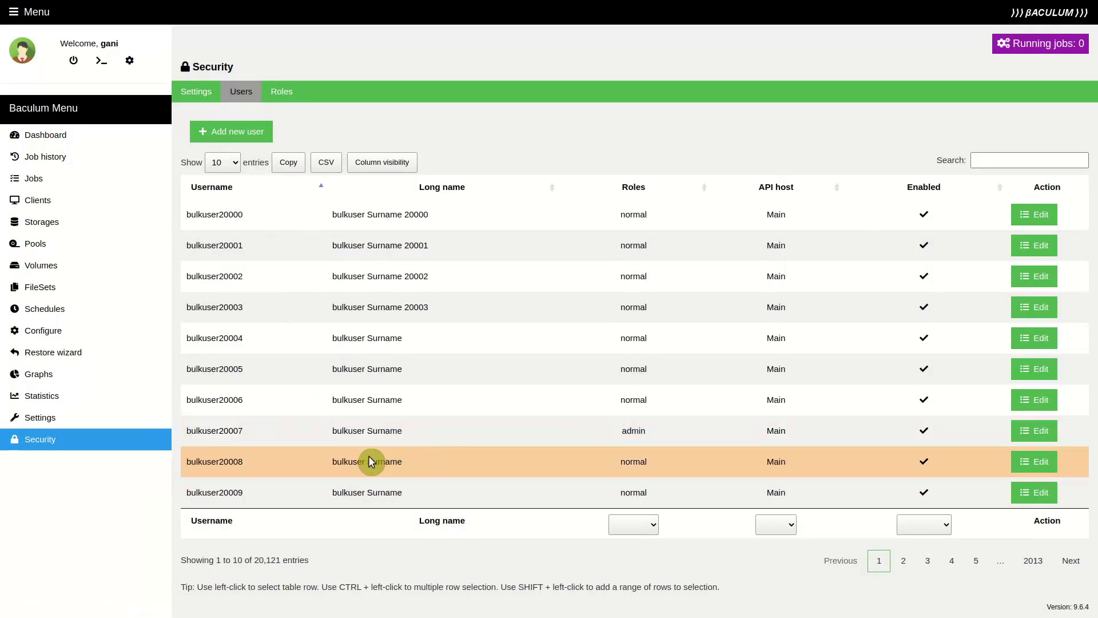
Copy the username bulkuser20009, log out, and log in as that user with the account password.
double_click(231, 490)
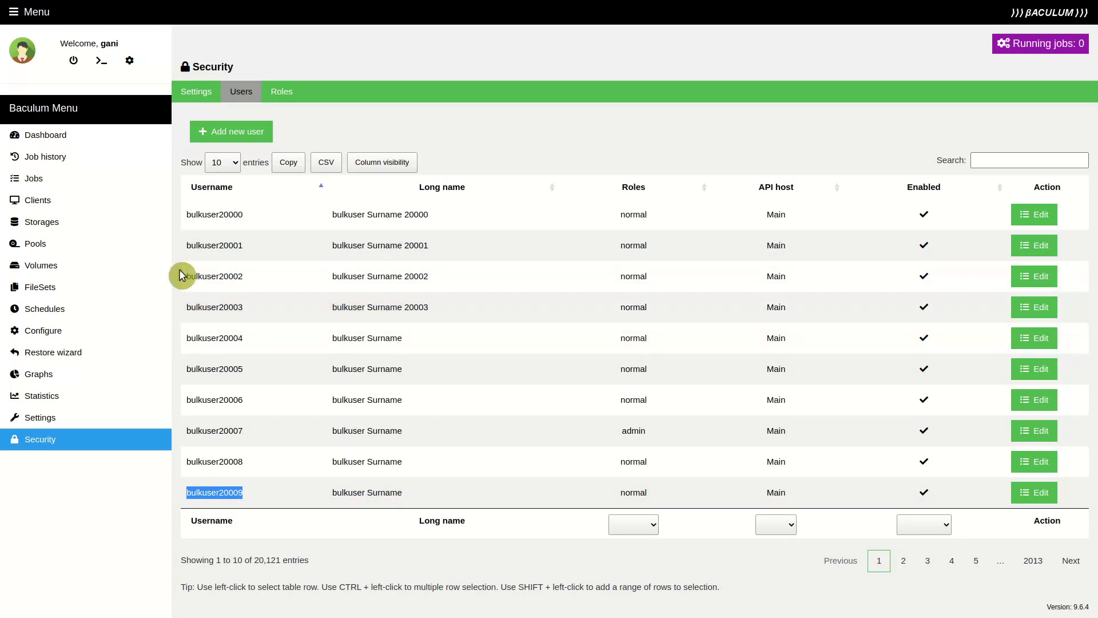
click(69, 61)
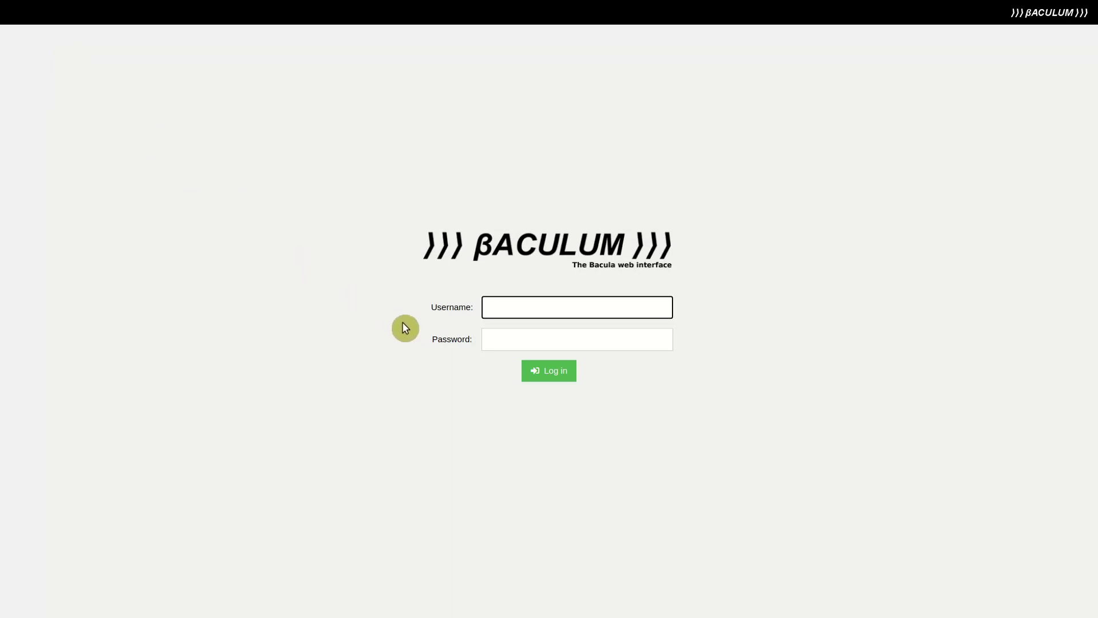
click(502, 340)
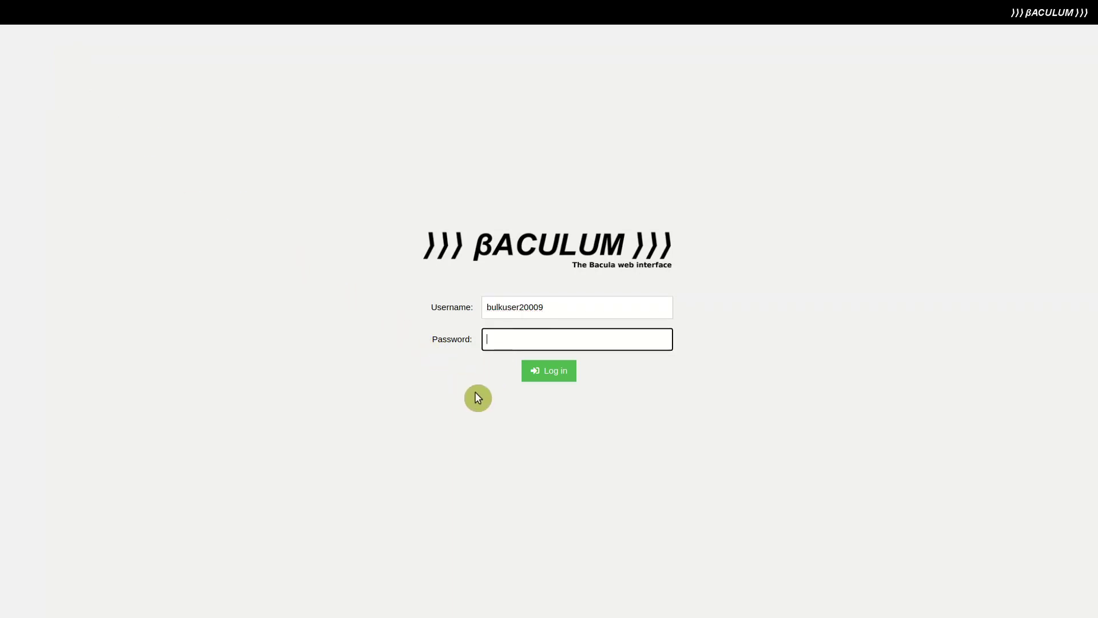
text(••••)
click(545, 371)
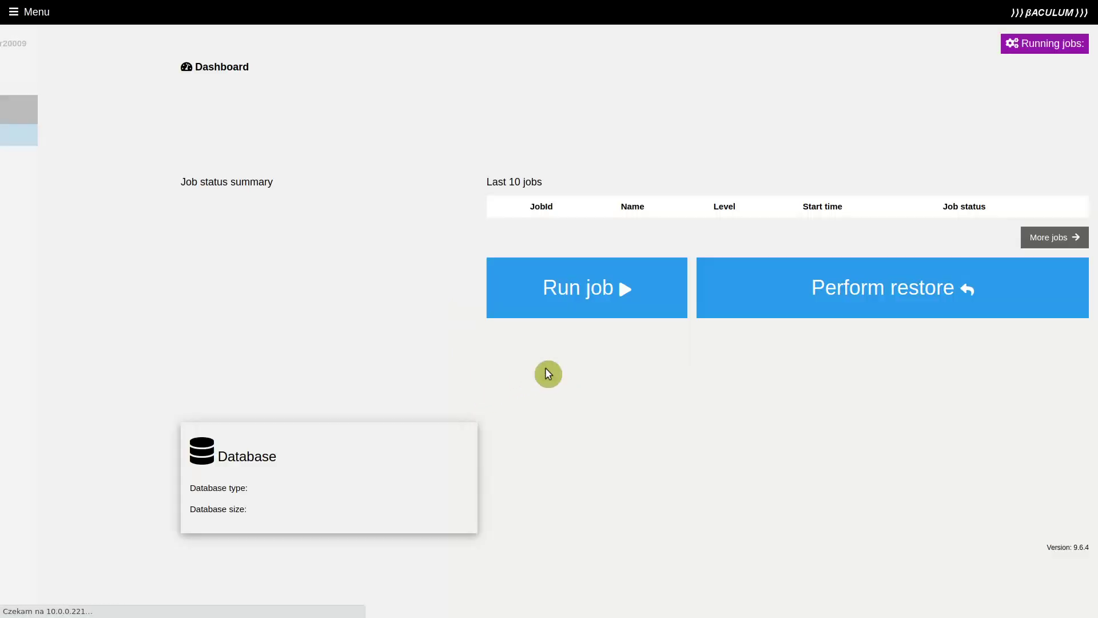